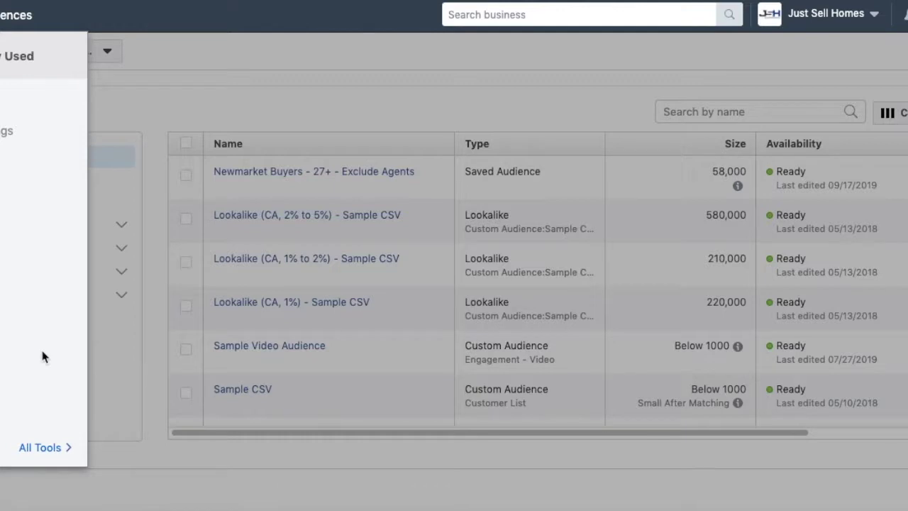
click(39, 450)
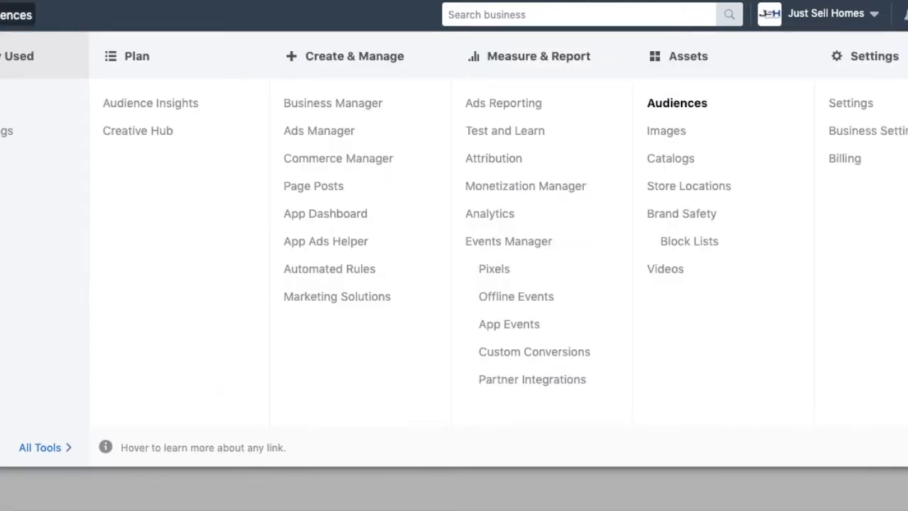
click(15, 14)
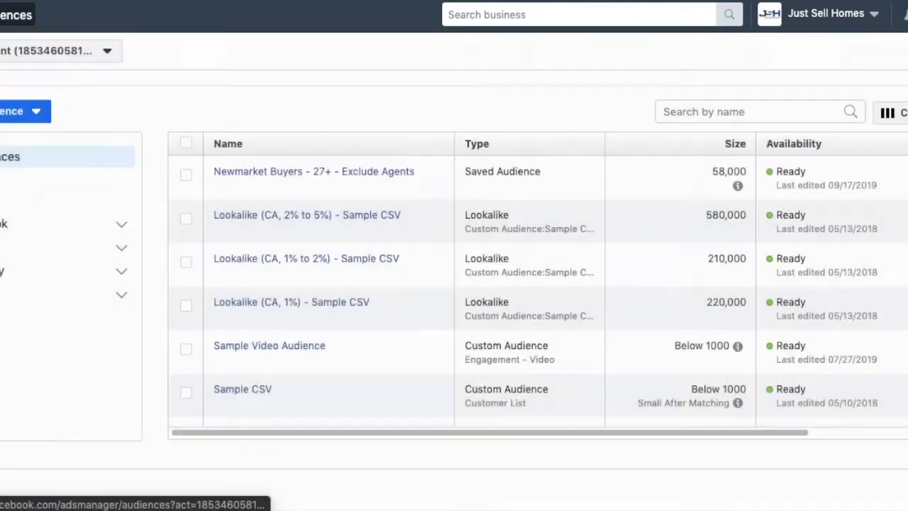
click(35, 117)
click(21, 142)
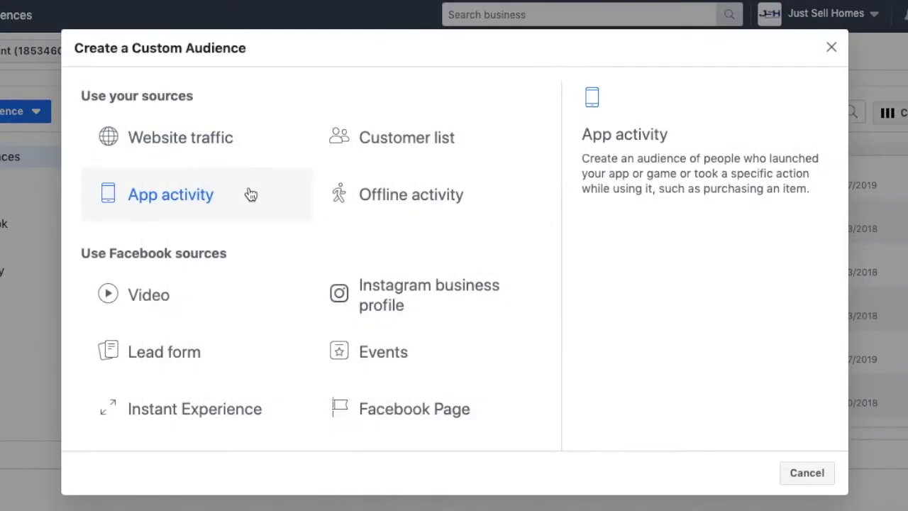
click(200, 155)
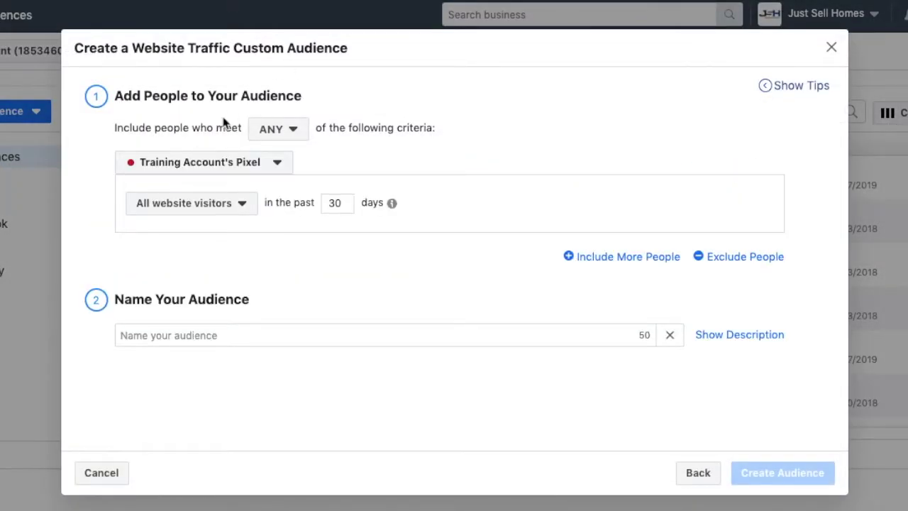
click(221, 207)
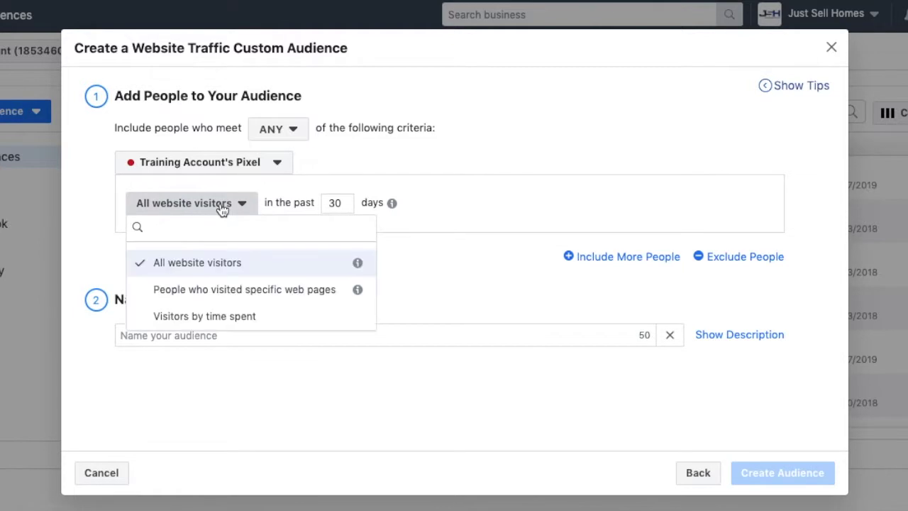
click(224, 291)
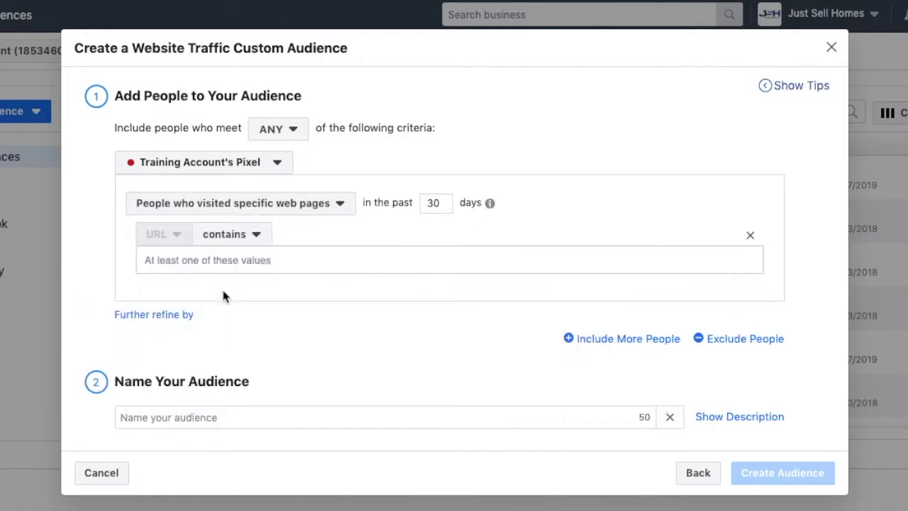
click(240, 261)
text(www)
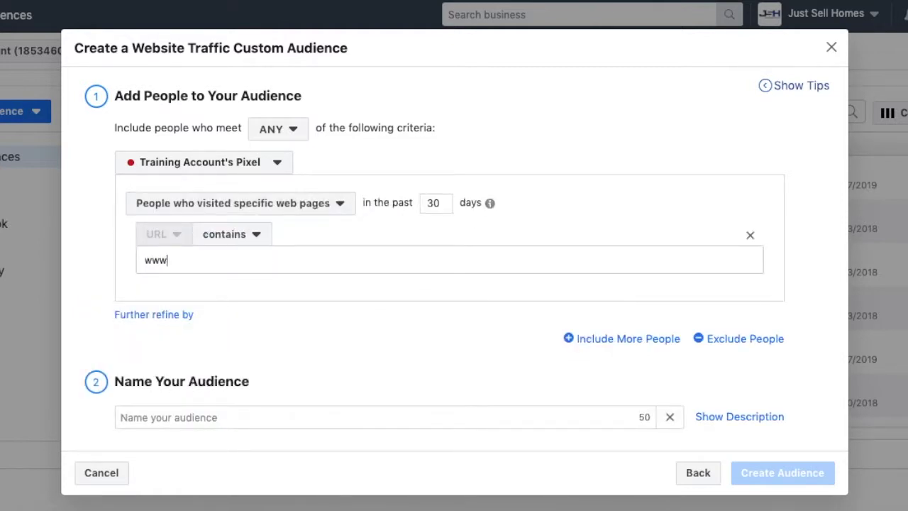
text(.justsellhomes.com)
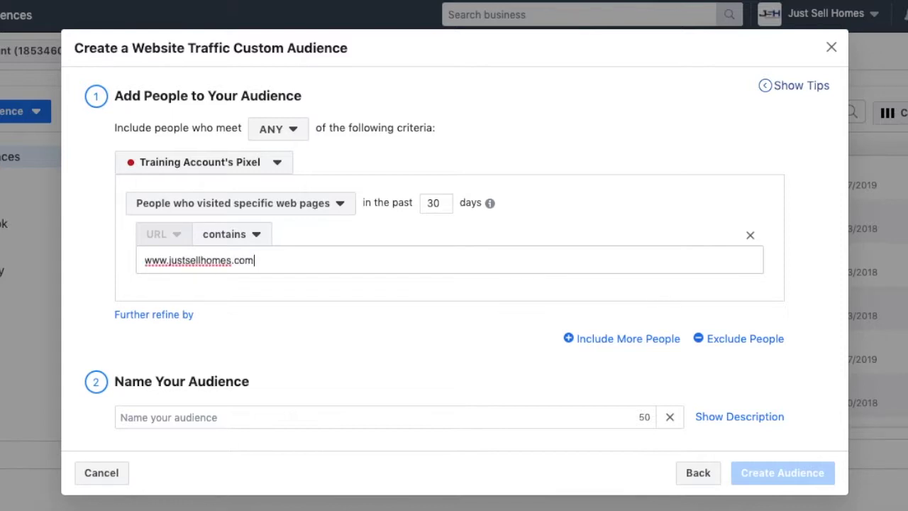
text(/home-eval)
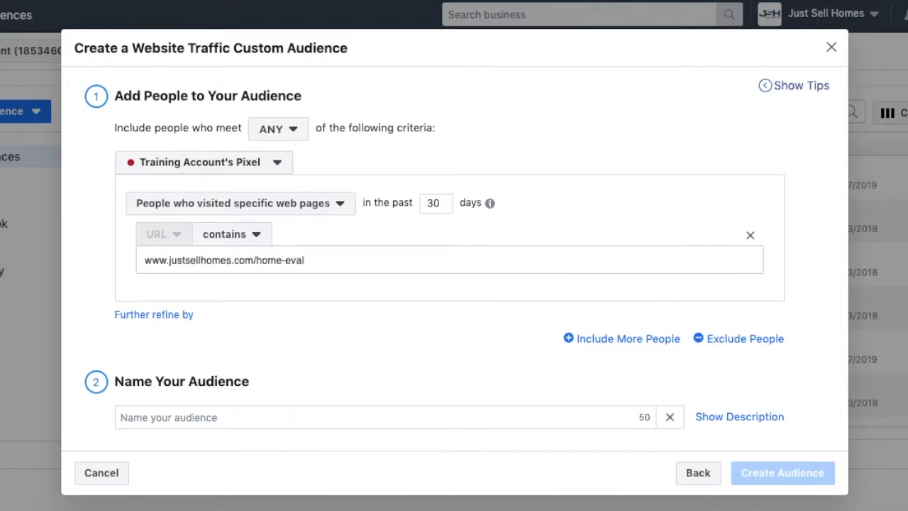
click(224, 235)
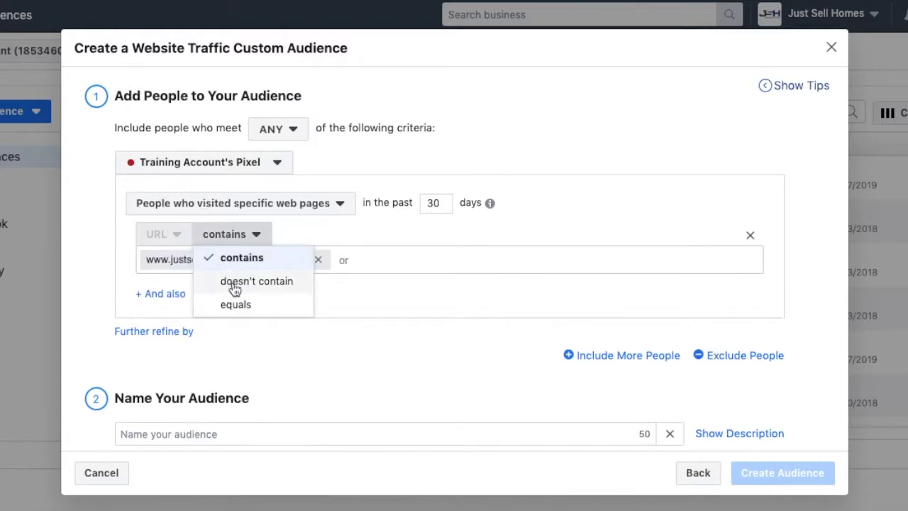
click(235, 307)
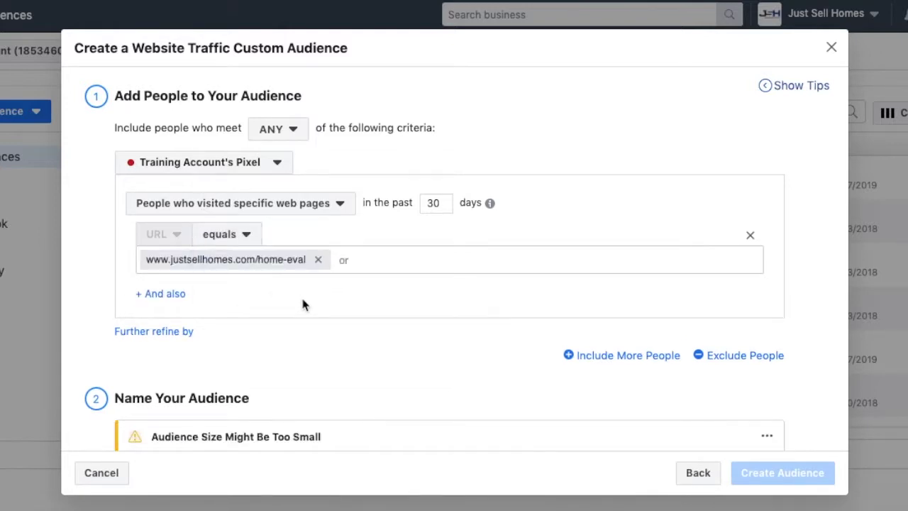
click(185, 343)
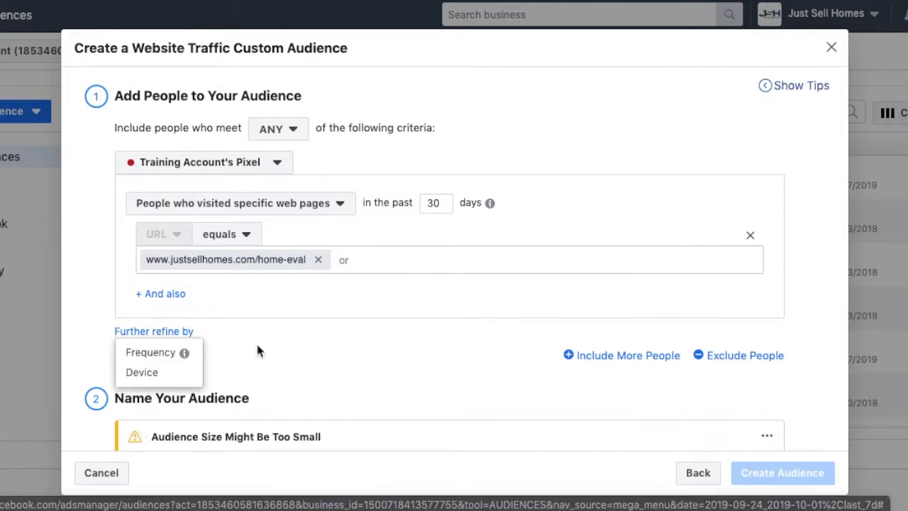
click(218, 342)
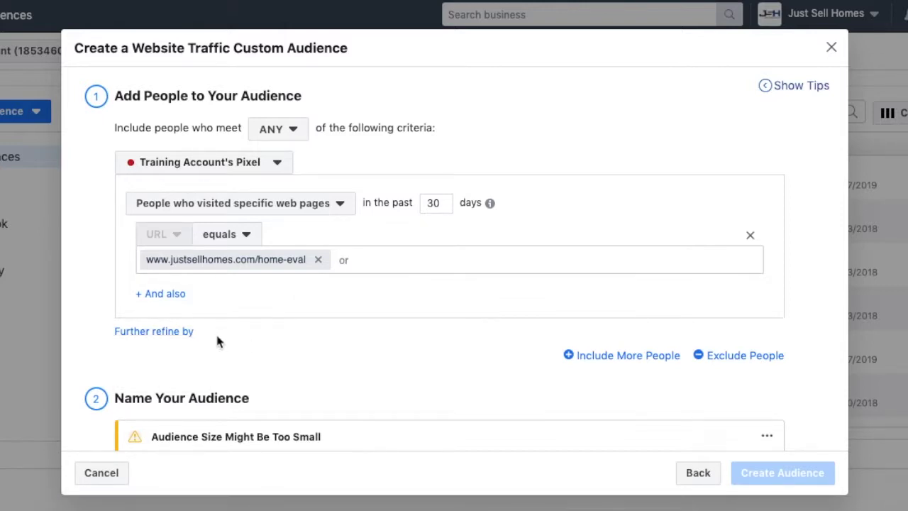
click(748, 357)
scroll(455, 365, down, 2)
scroll(455, 365, down, 1)
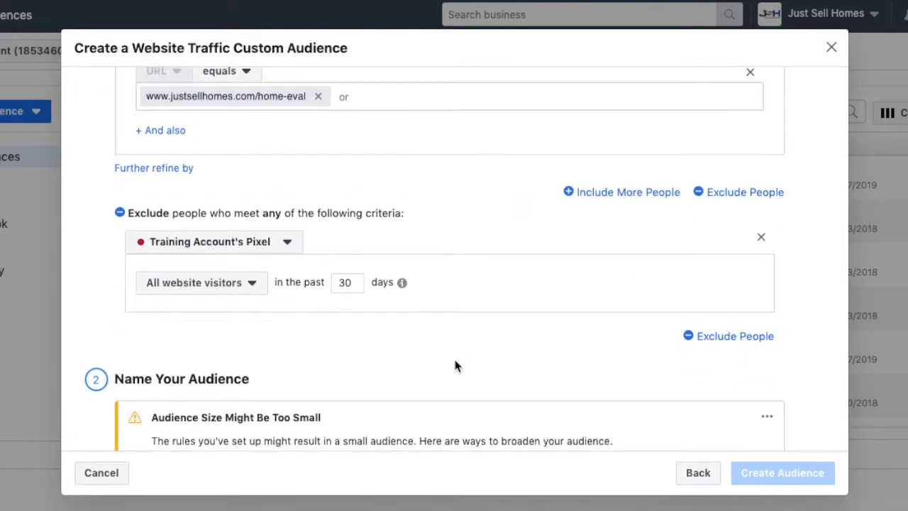
click(235, 287)
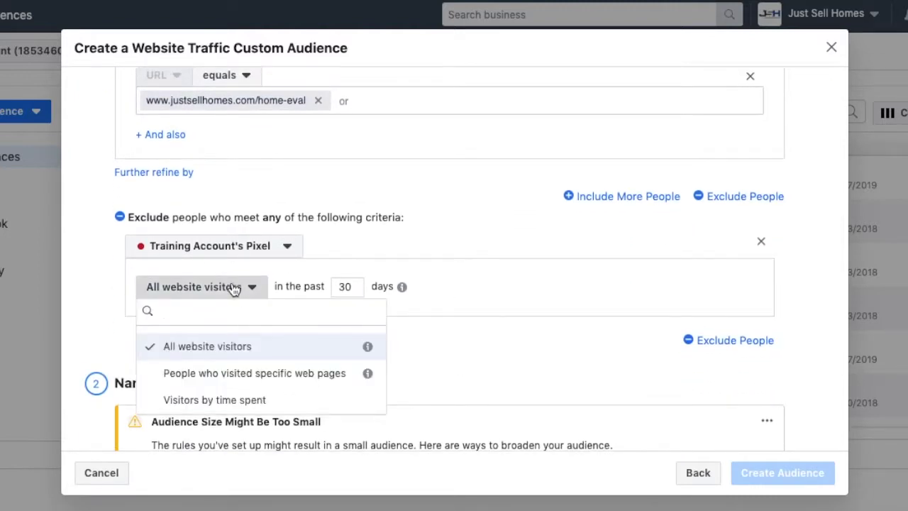
click(256, 374)
click(252, 321)
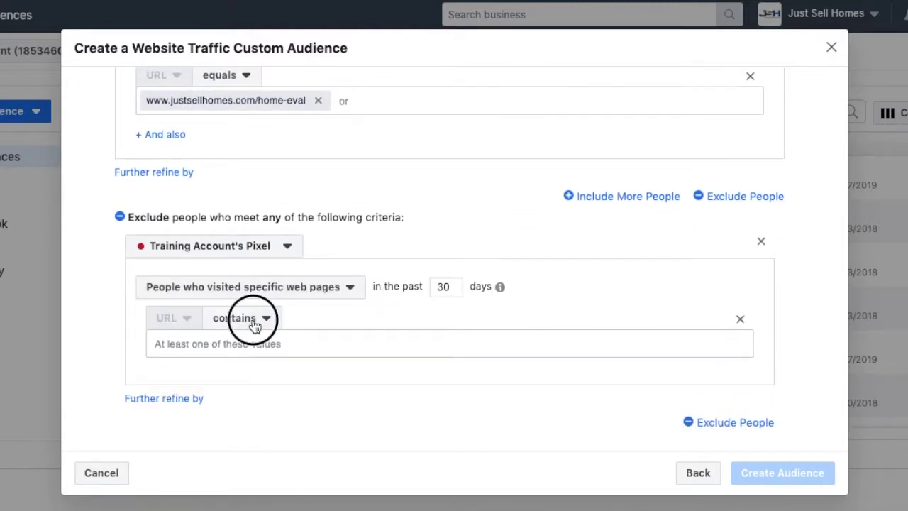
click(243, 388)
click(229, 346)
text(w)
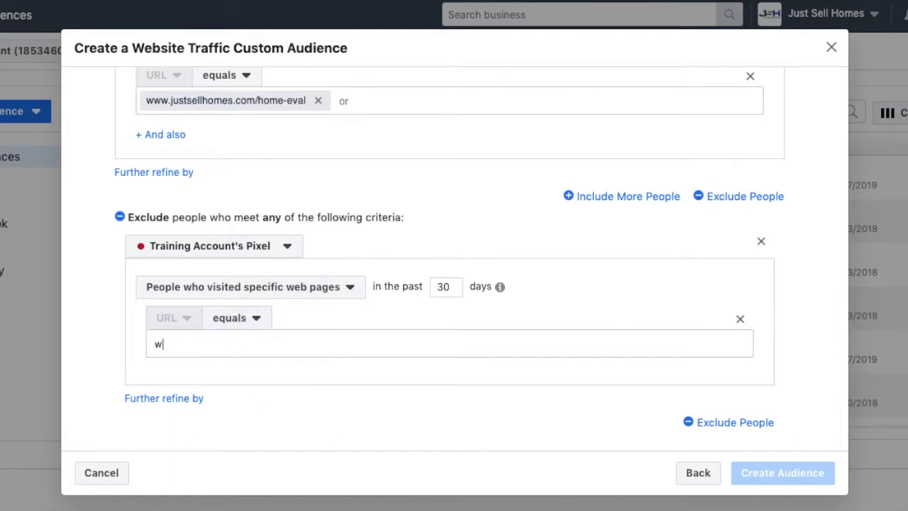
text(ww.justsellhomes.)
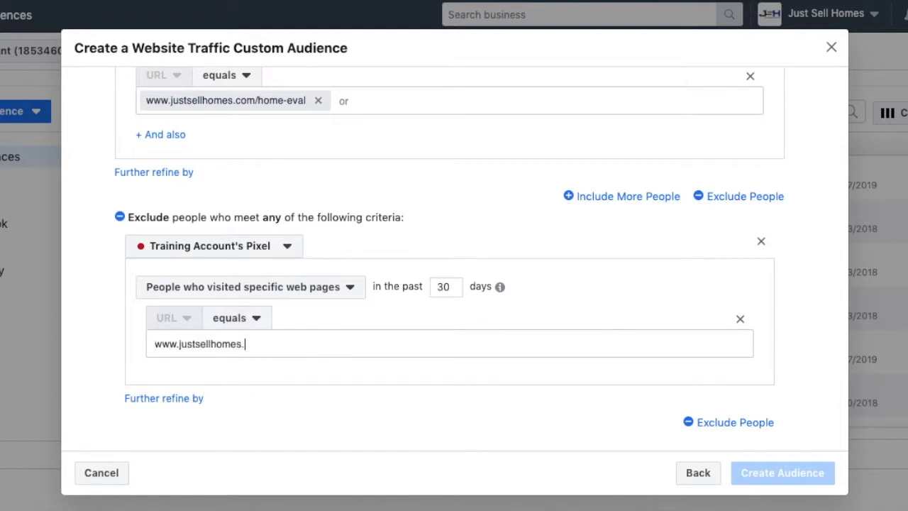
text(com/home-eval-TY)
click(80, 272)
Step: Review the include and exclude rules, then go to the audience name field
scroll(89, 284, up, 1)
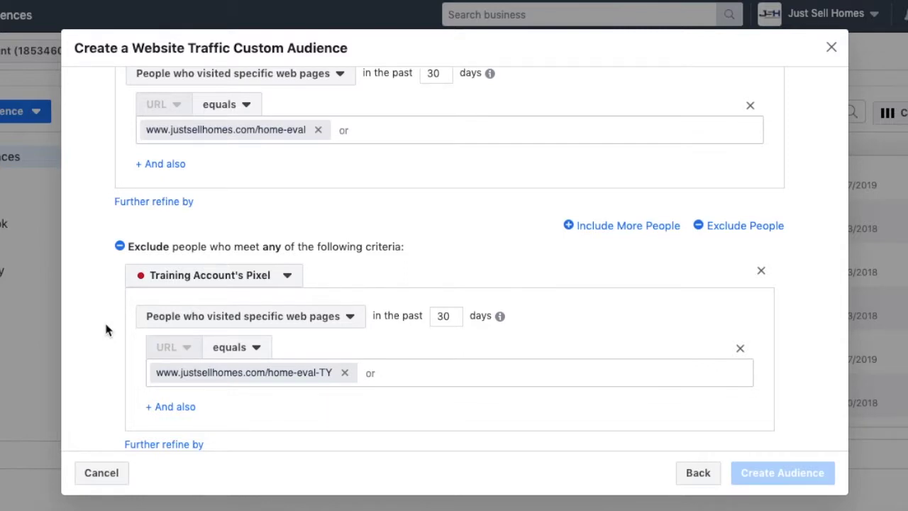
scroll(105, 328, up, 5)
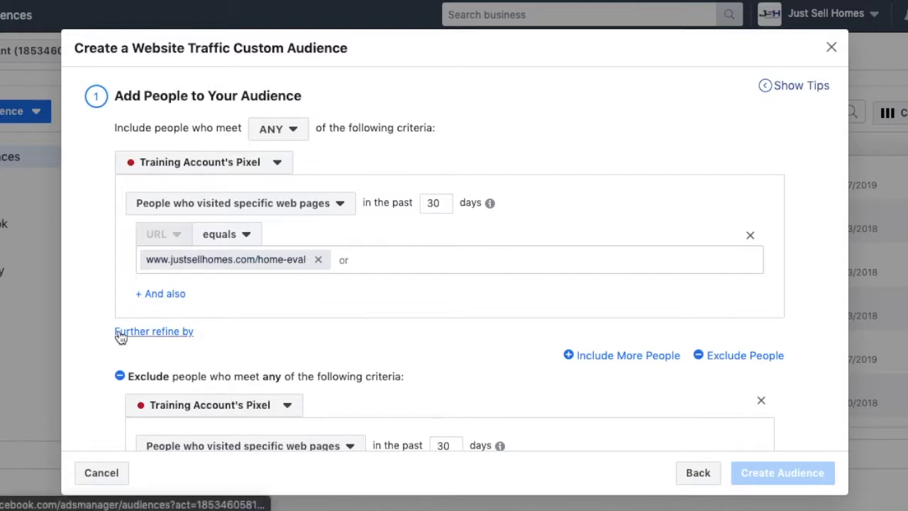
scroll(149, 335, down, 5)
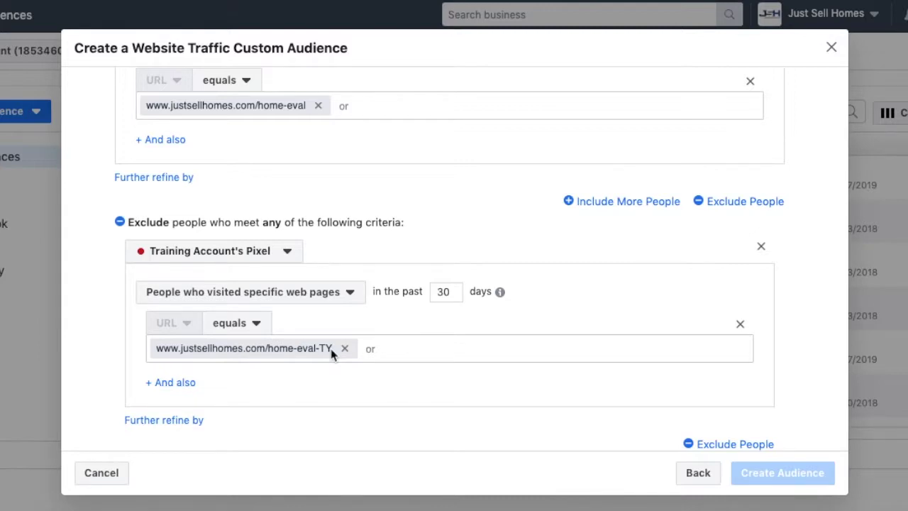
scroll(331, 353, up, 2)
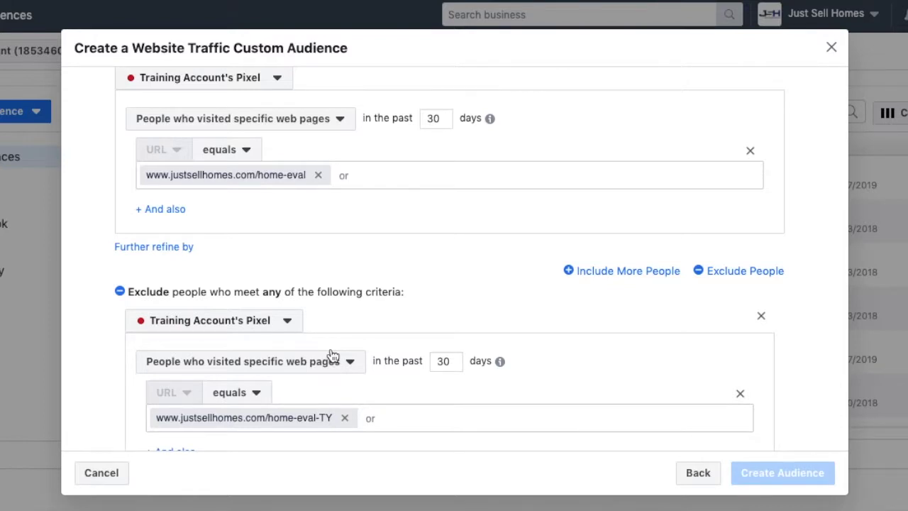
scroll(332, 355, down, 7)
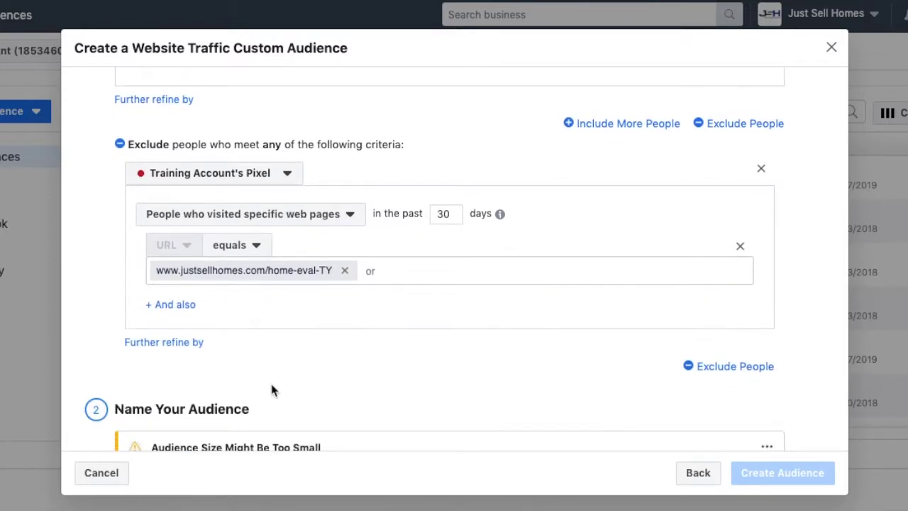
click(237, 423)
Step: Enter 'Home Eval Visit but not Lead' as the audience name, correcting typos
text(Ho)
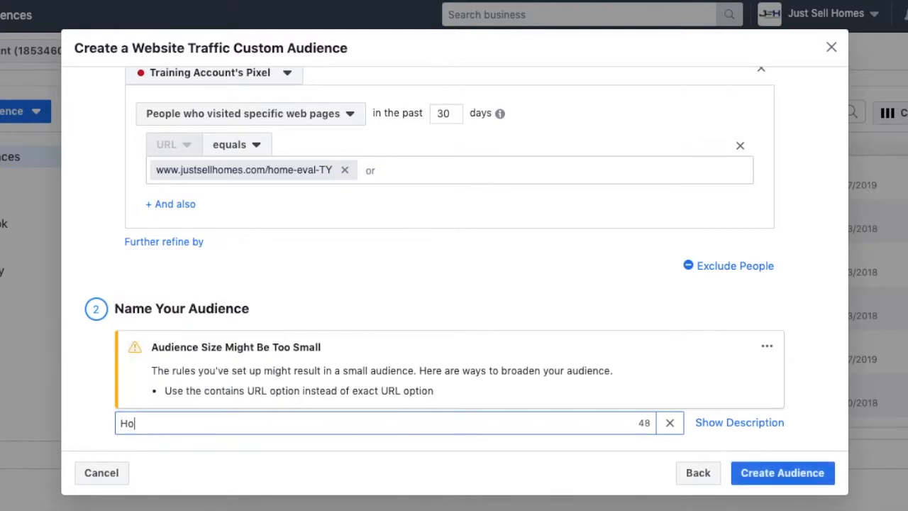
text(me Eval -)
key(BackSpace)
key(BackSpace)
text(Vis)
key(BackSpace)
key(BackSpace)
text(isit but not Lead)
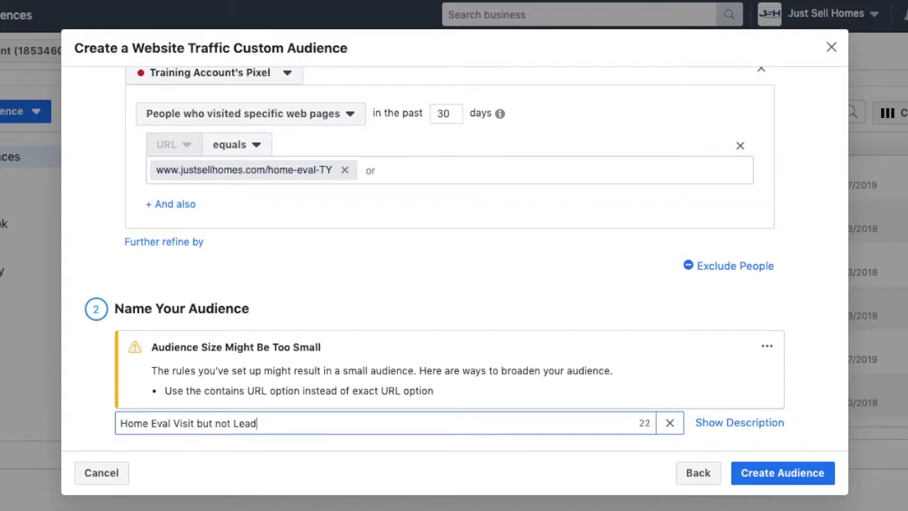
scroll(235, 428, up, 10)
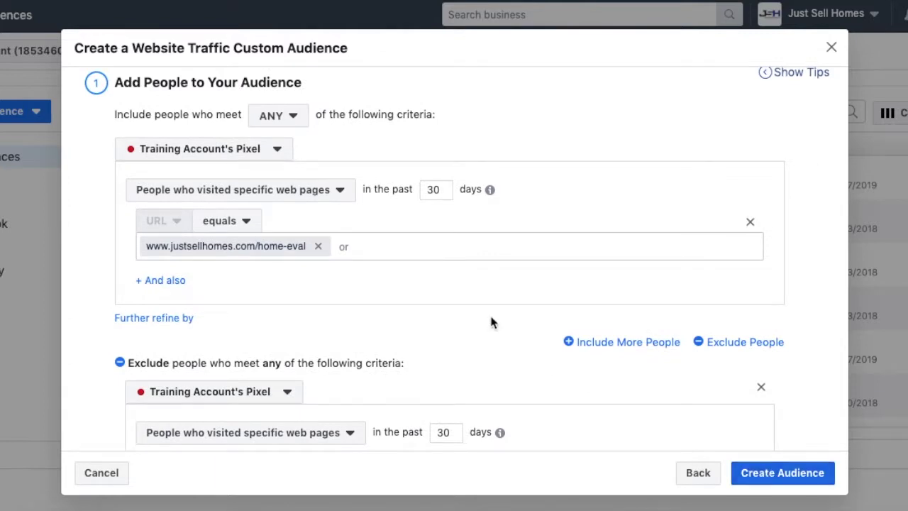
scroll(489, 321, down, 3)
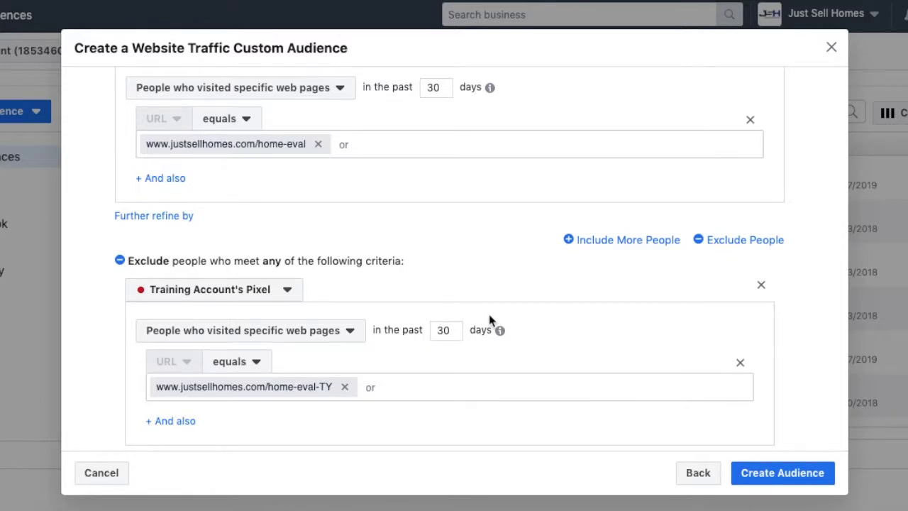
Step: Create the audience and dismiss the confirmation dialog
click(754, 473)
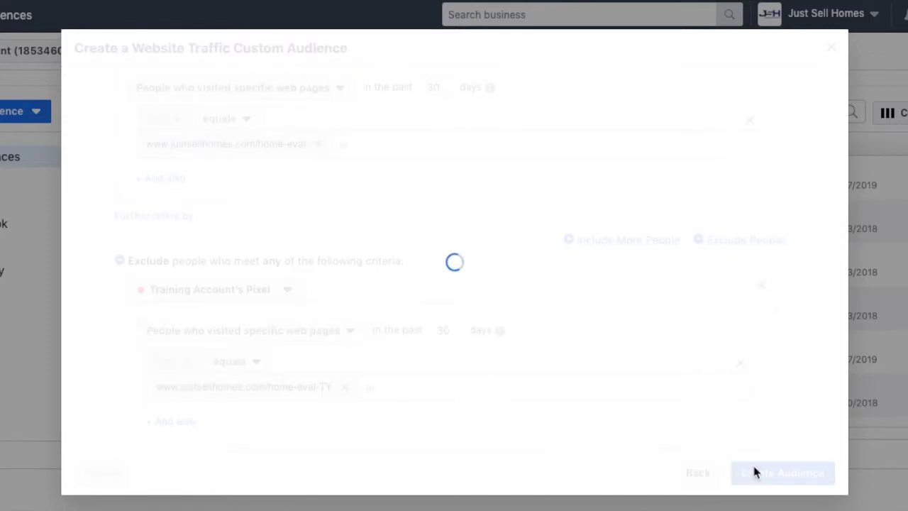
click(814, 422)
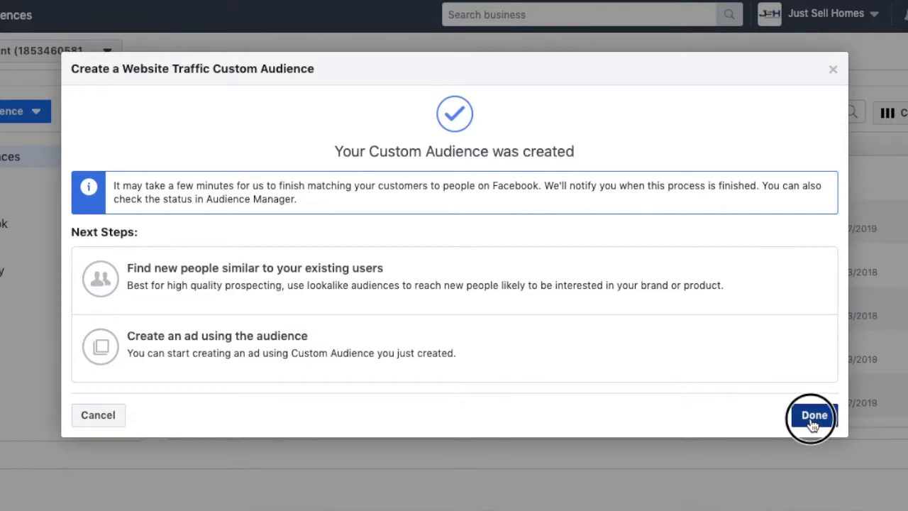
click(385, 367)
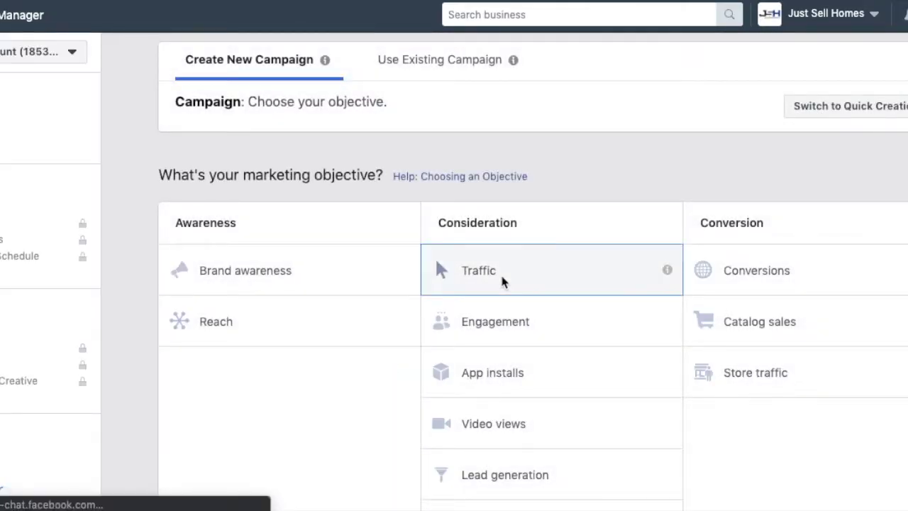
Step: Pick Traffic as the campaign objective and continue to the ad set setup
click(500, 282)
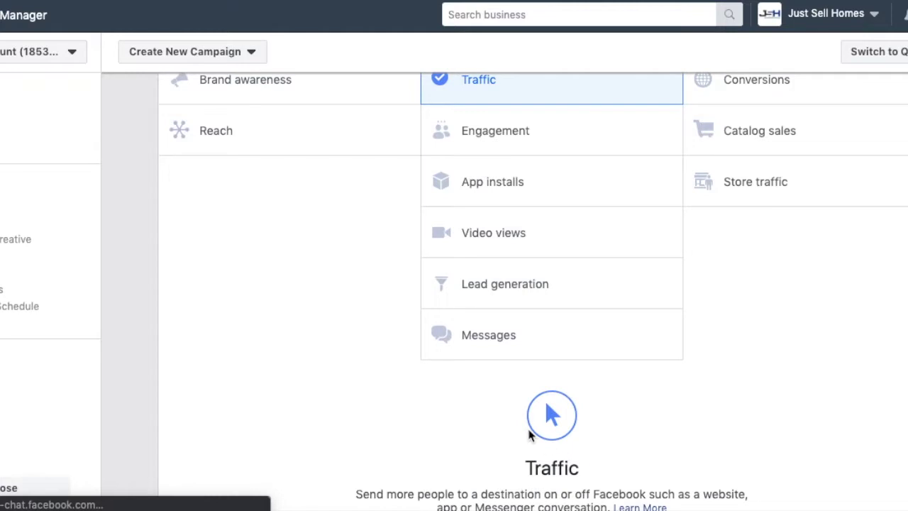
click(542, 443)
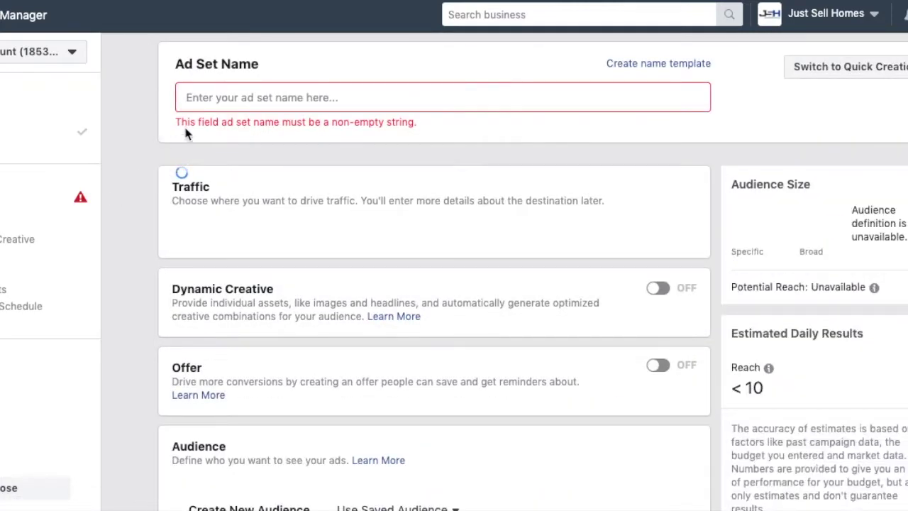
Step: Name the ad set 'Test' and keep the Home Eval Visit but not Lead custom audience
click(209, 100)
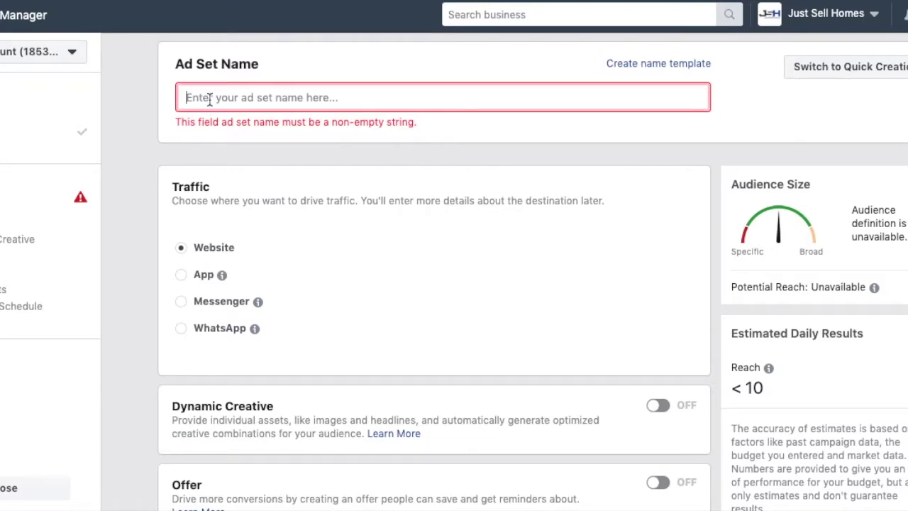
text(Test)
scroll(120, 129, down, 5)
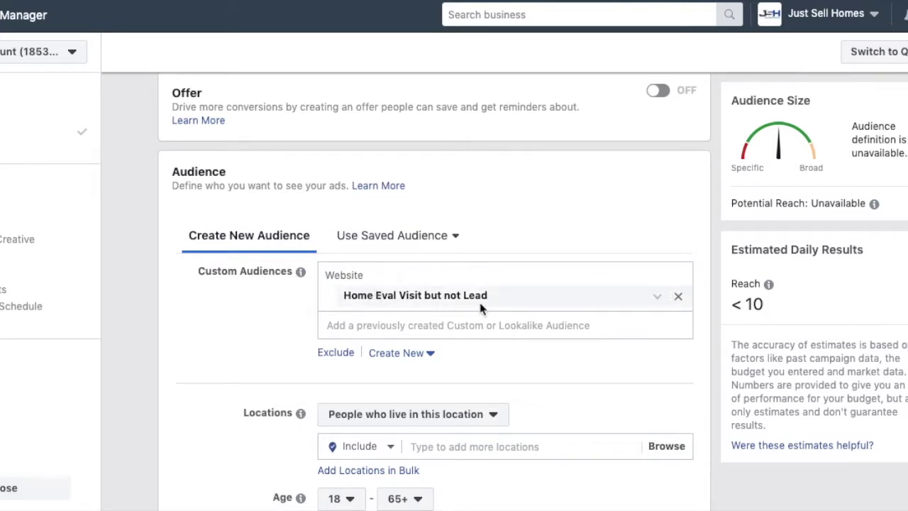
click(474, 325)
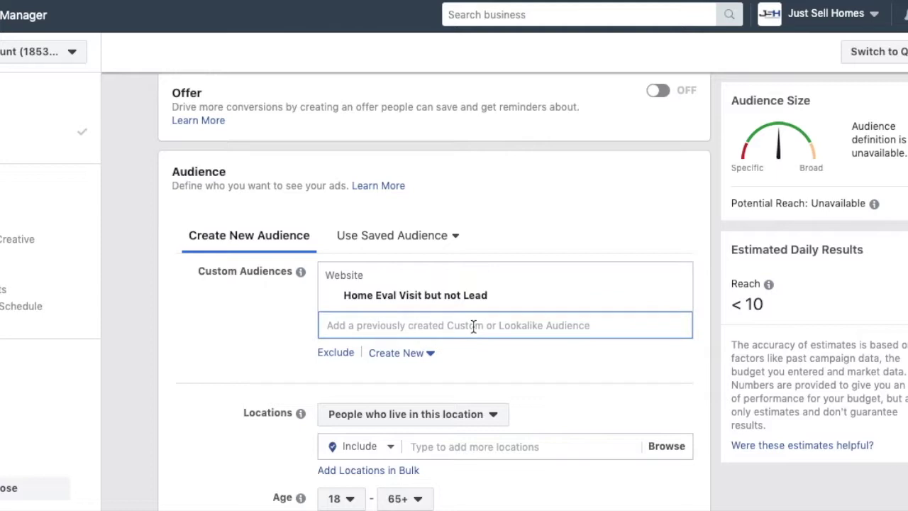
scroll(266, 293, down, 1)
click(266, 293)
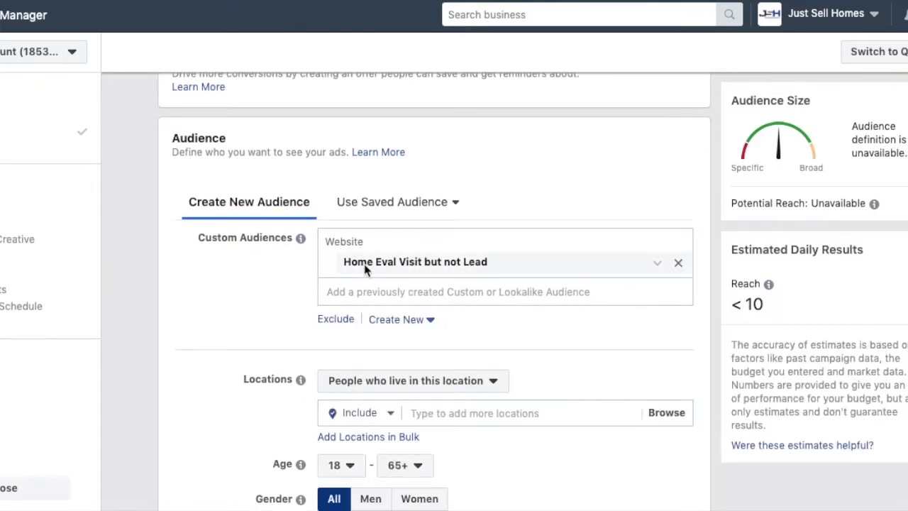
scroll(366, 270, down, 3)
click(435, 297)
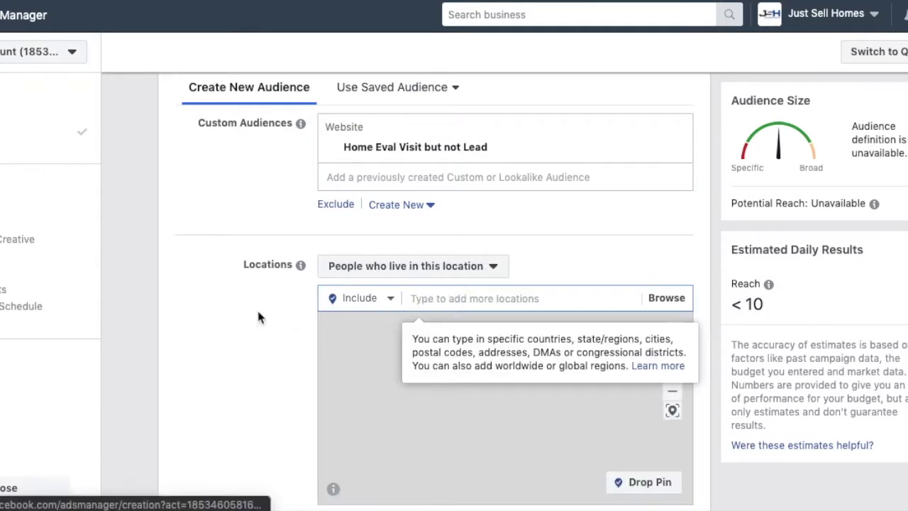
Step: Set Toronto, Ontario with a 25-mile radius as the ad set's location
click(479, 298)
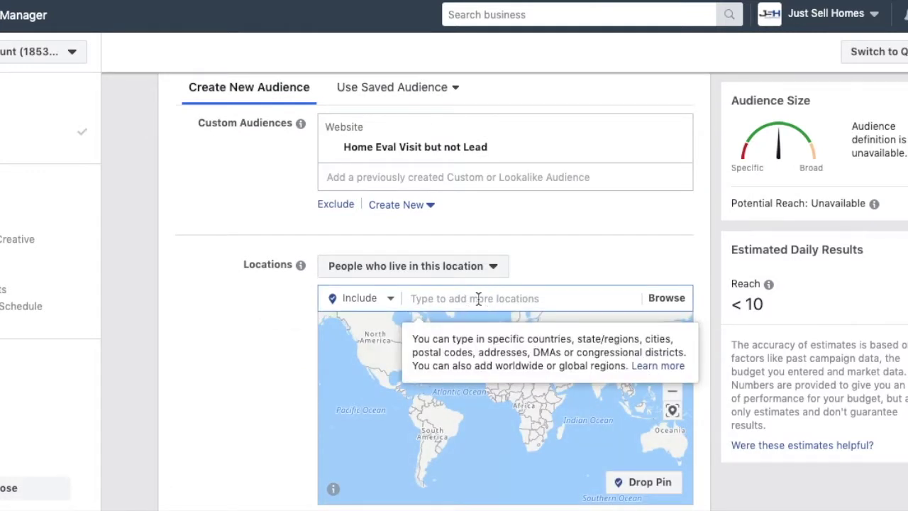
text(Toronto)
click(546, 323)
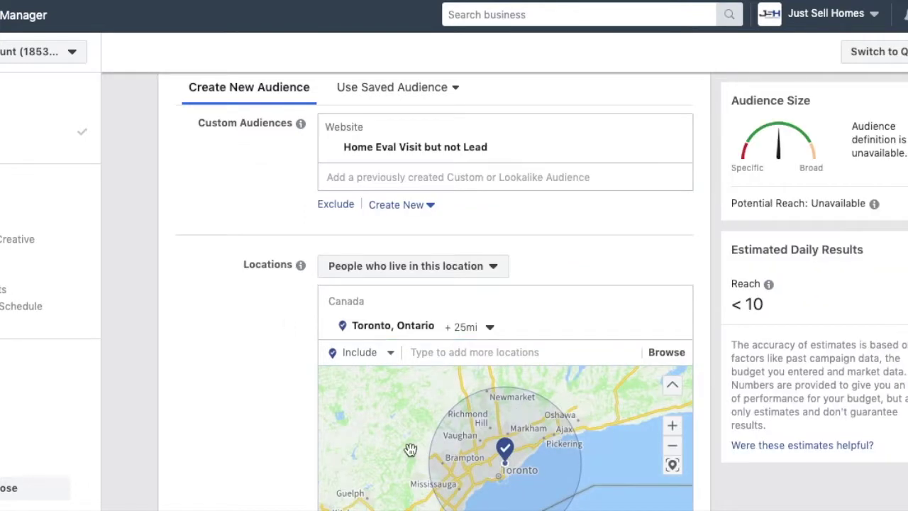
scroll(159, 315, up, 2)
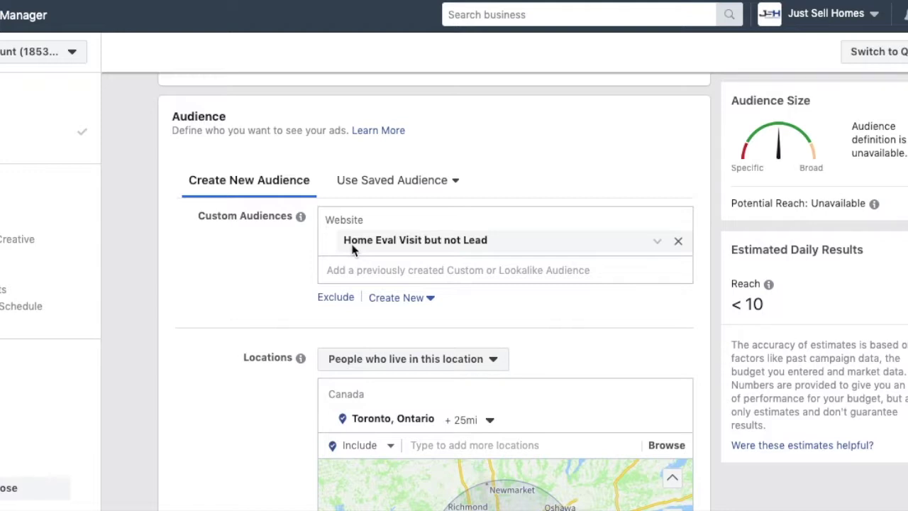
scroll(288, 454, down, 2)
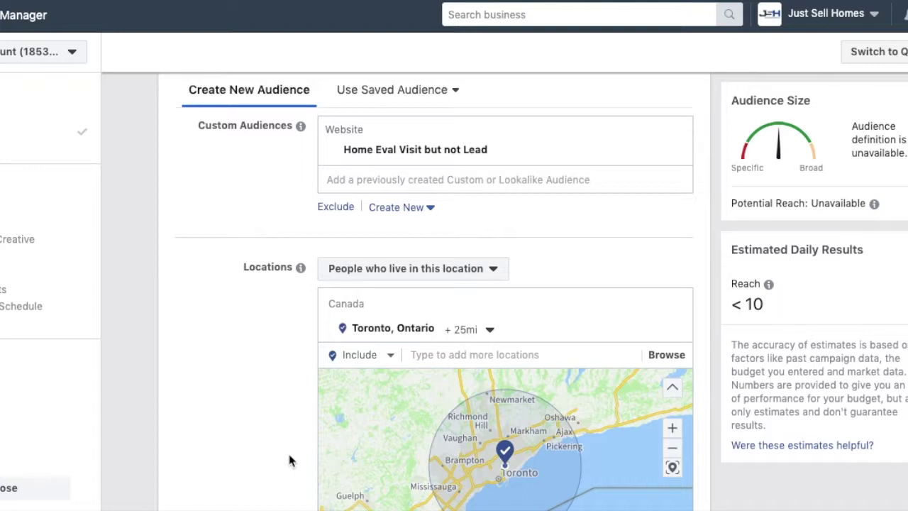
scroll(289, 460, up, 10)
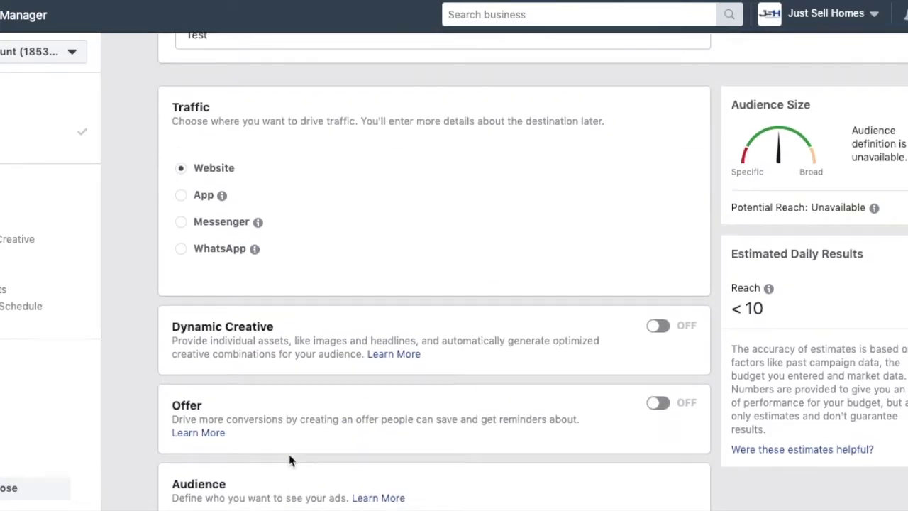
Step: Leave the unsaved ad set for Audiences and start a new Lead form custom audience
click(23, 15)
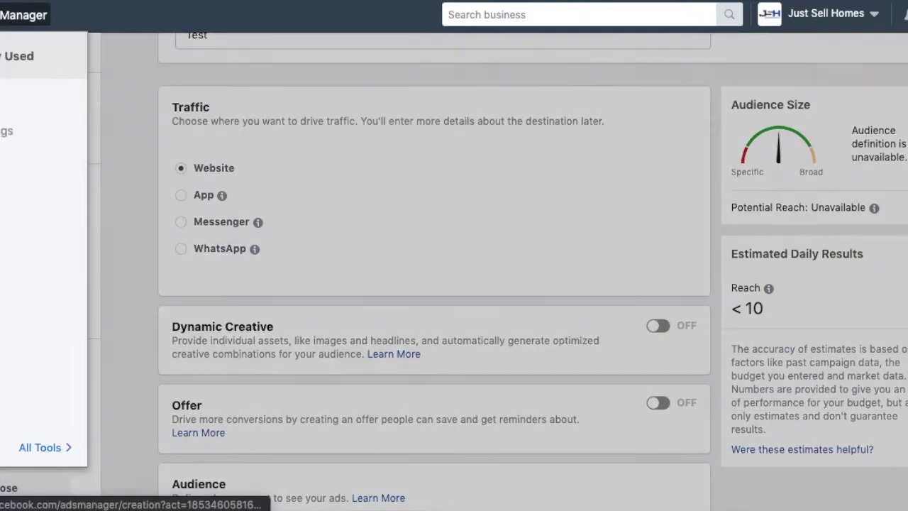
click(36, 448)
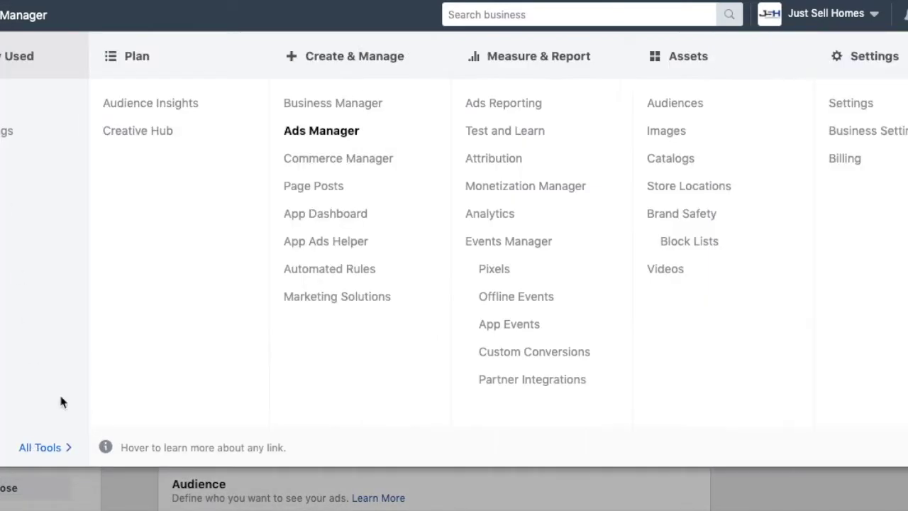
click(654, 105)
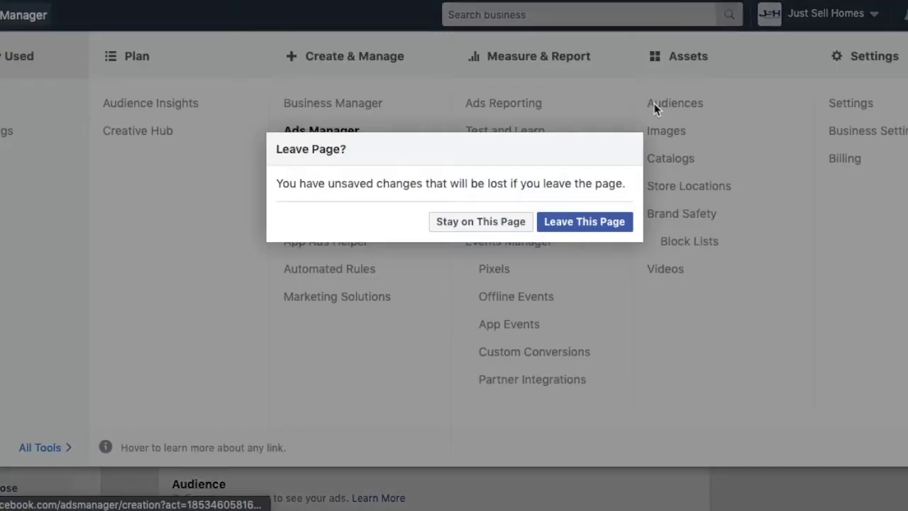
click(582, 223)
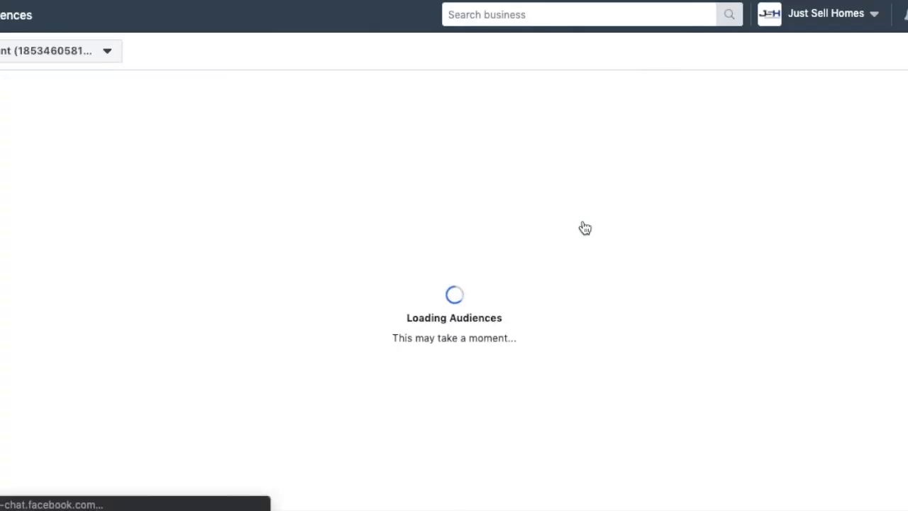
click(18, 112)
click(6, 140)
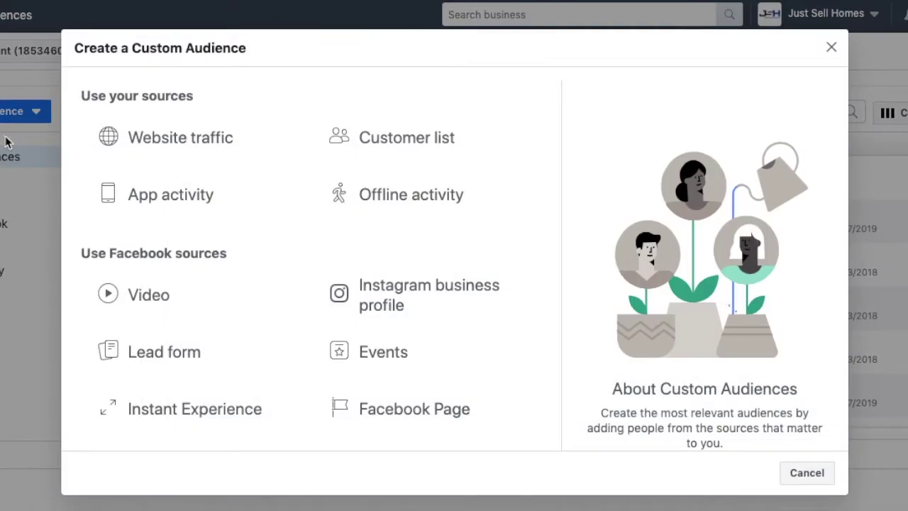
click(166, 339)
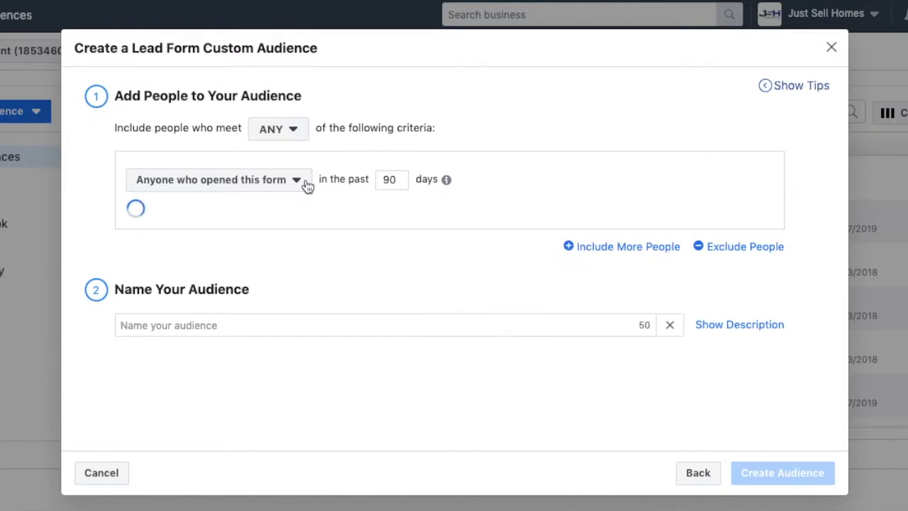
Step: Source the audience from the Just Sell Homes Page's 'Homes Under $600,000 - Newmarket' lead form
click(231, 216)
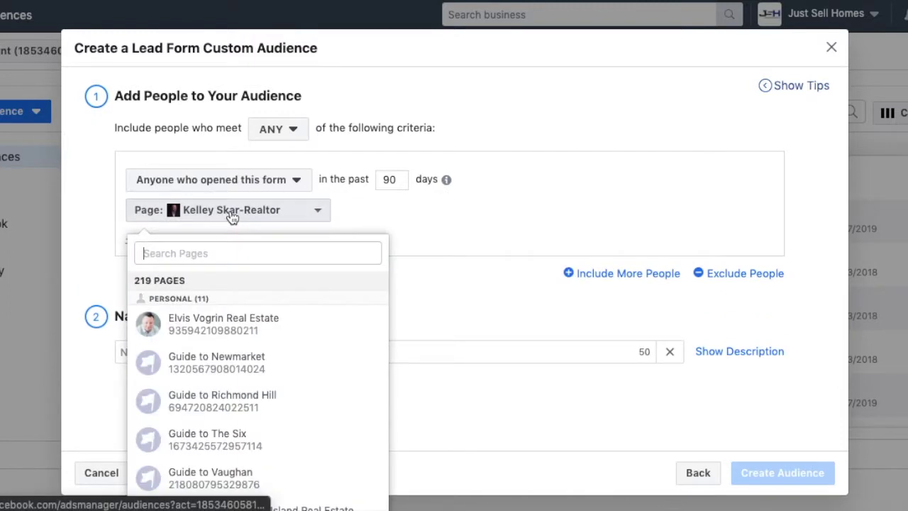
text(just)
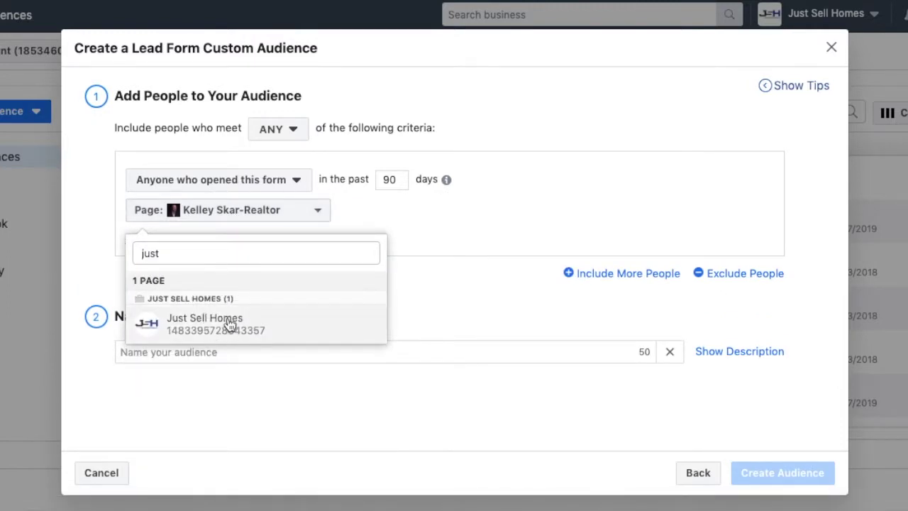
click(230, 325)
click(206, 242)
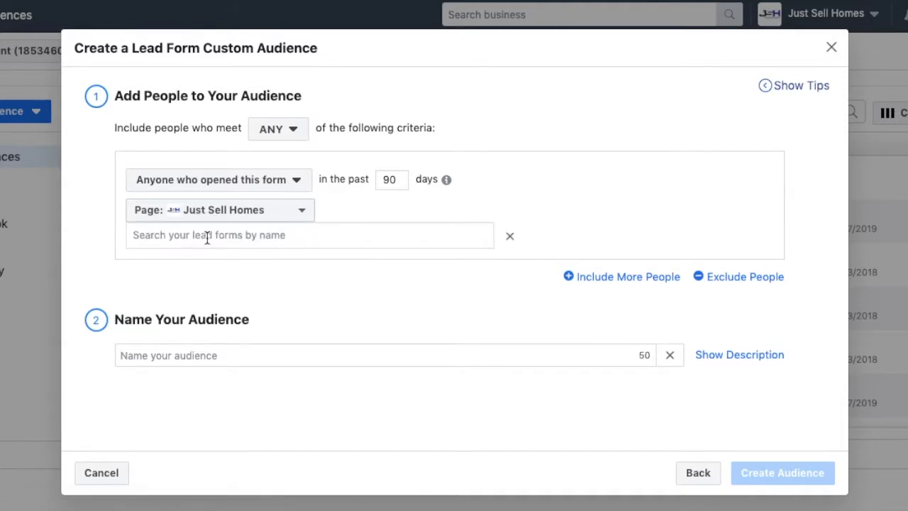
click(207, 239)
click(203, 291)
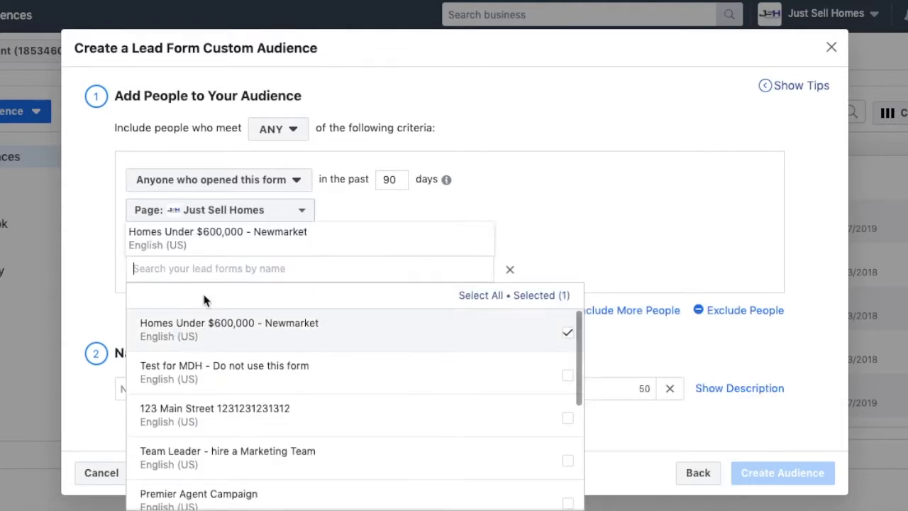
click(627, 153)
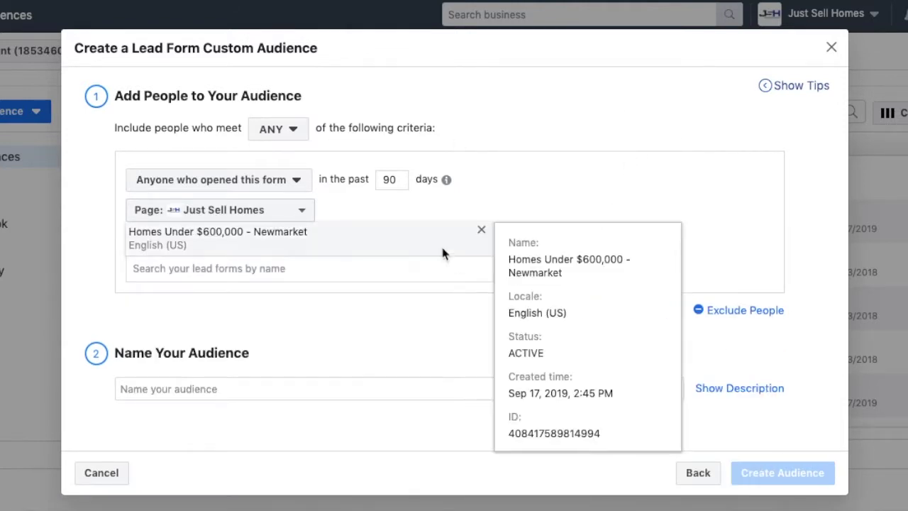
click(241, 180)
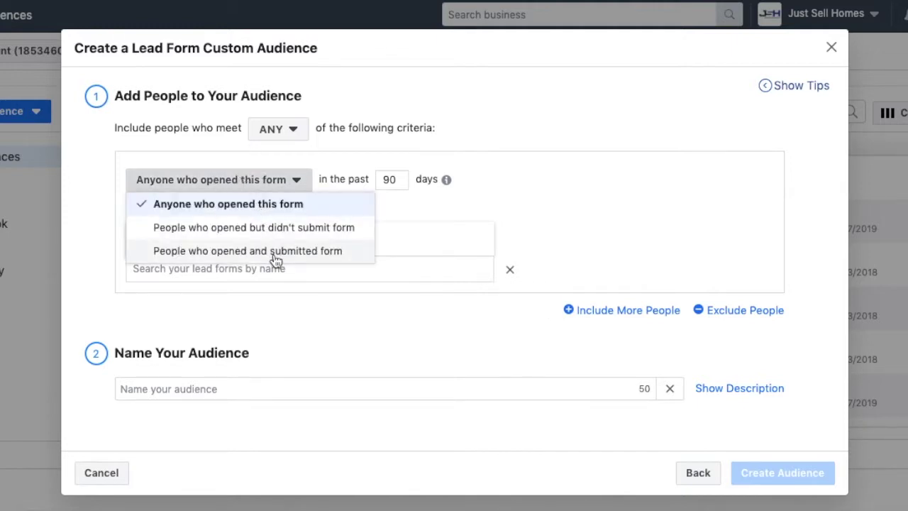
Step: Create the lead-form audience 'Homes Under 600 Visit but not lead' for people who opened but didn't submit
click(286, 229)
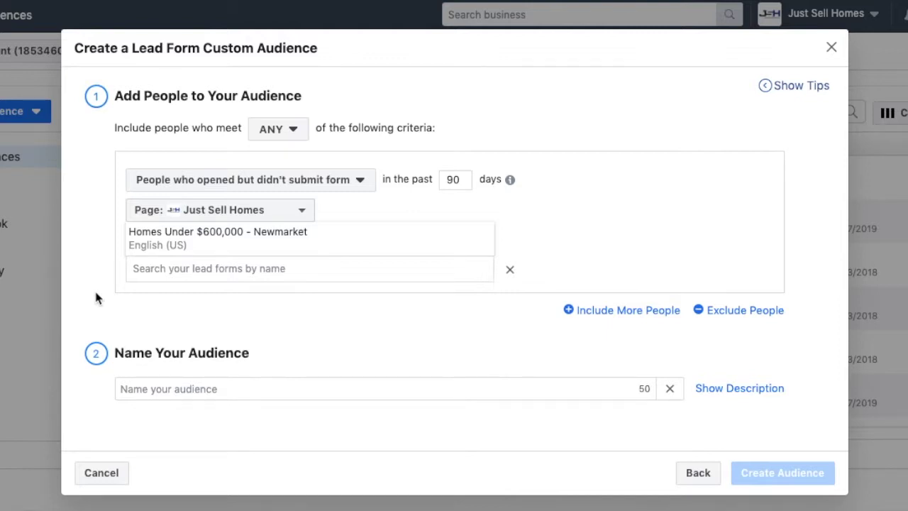
click(143, 383)
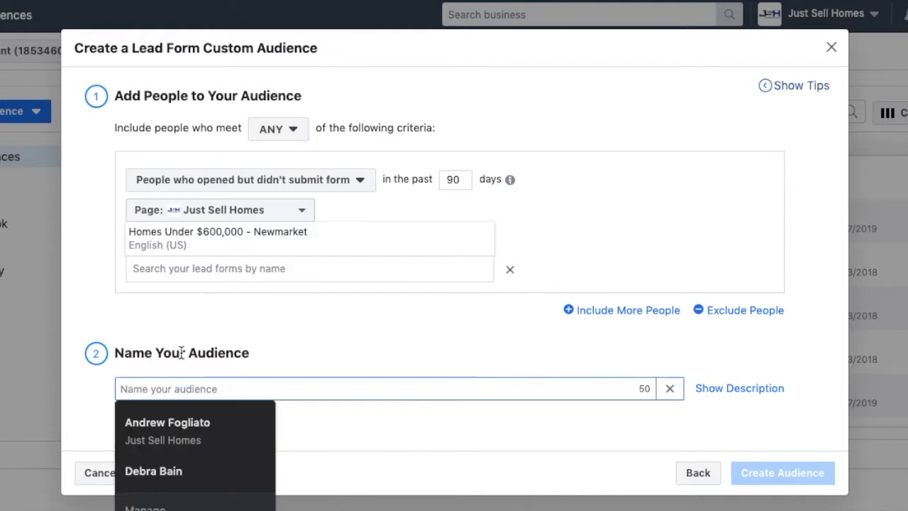
text(Homes Und)
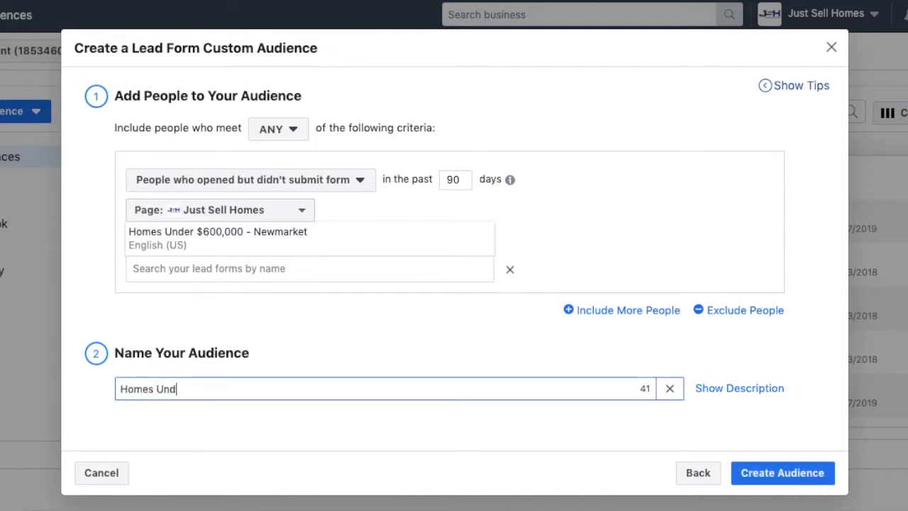
text(er 600 Visit but not lead)
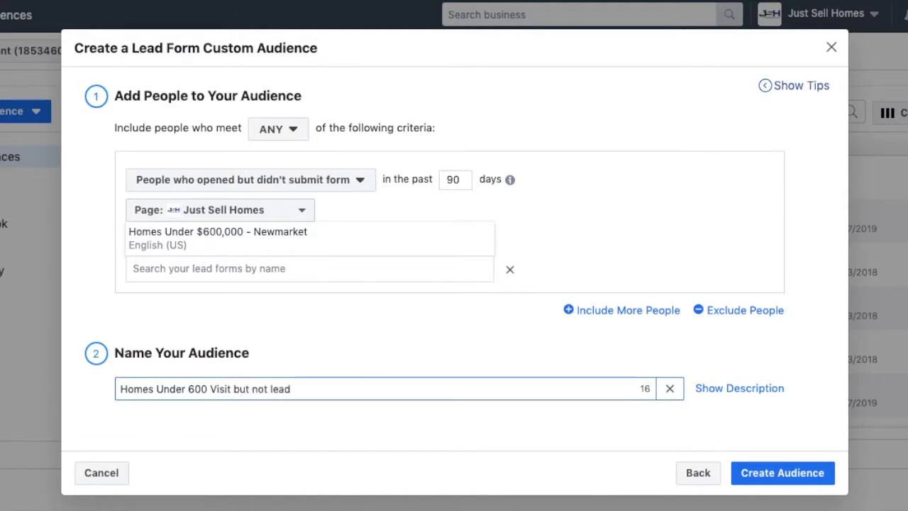
click(749, 472)
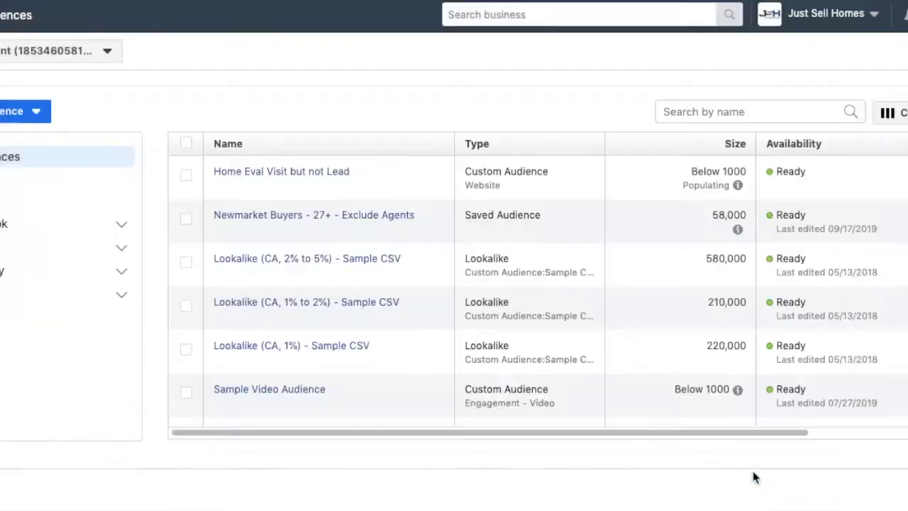